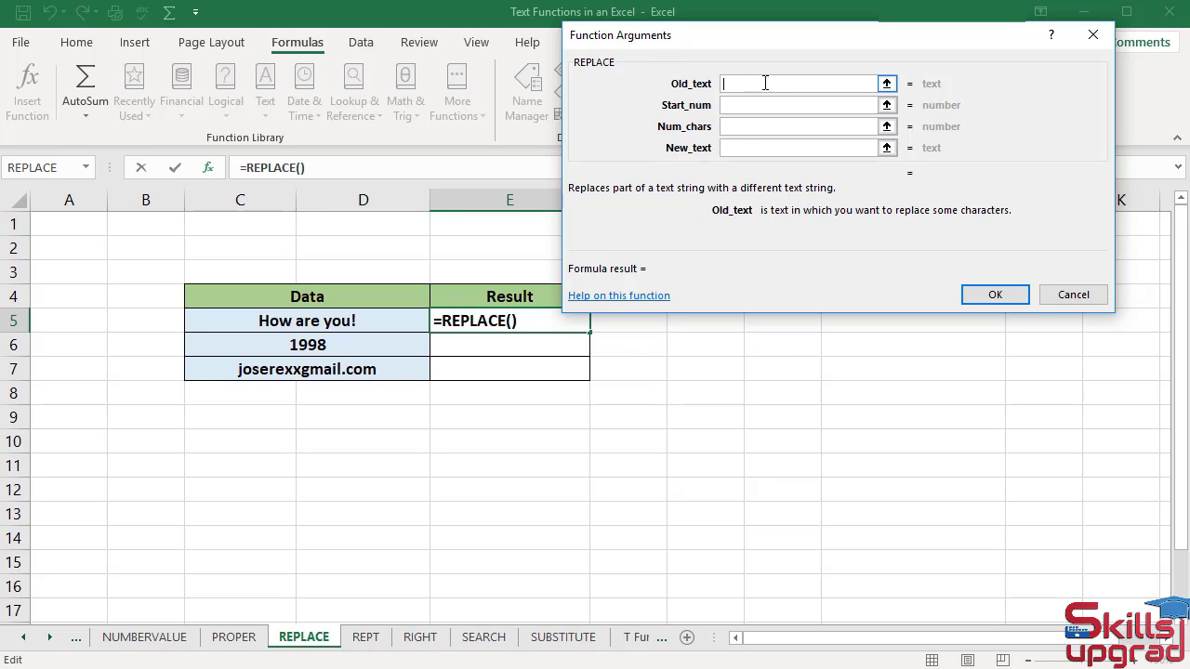
Complete the REPLACE function in E5 with C5 as old text, start number 12, 1 character and "?" as new text.
click(332, 318)
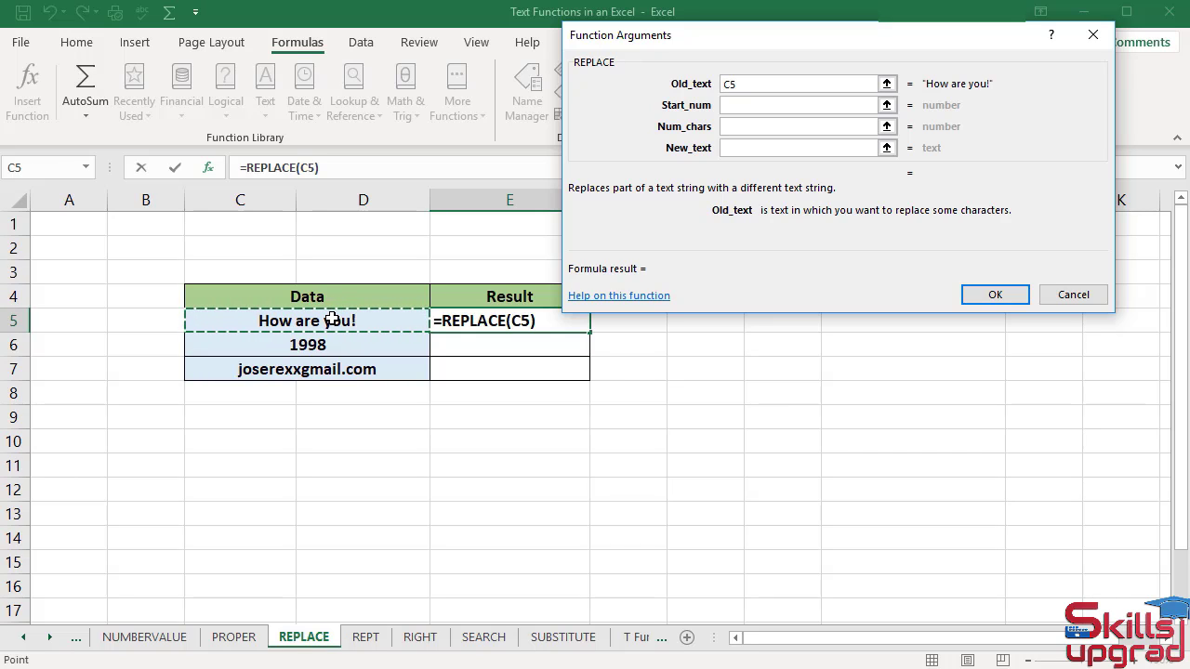
key(Tab)
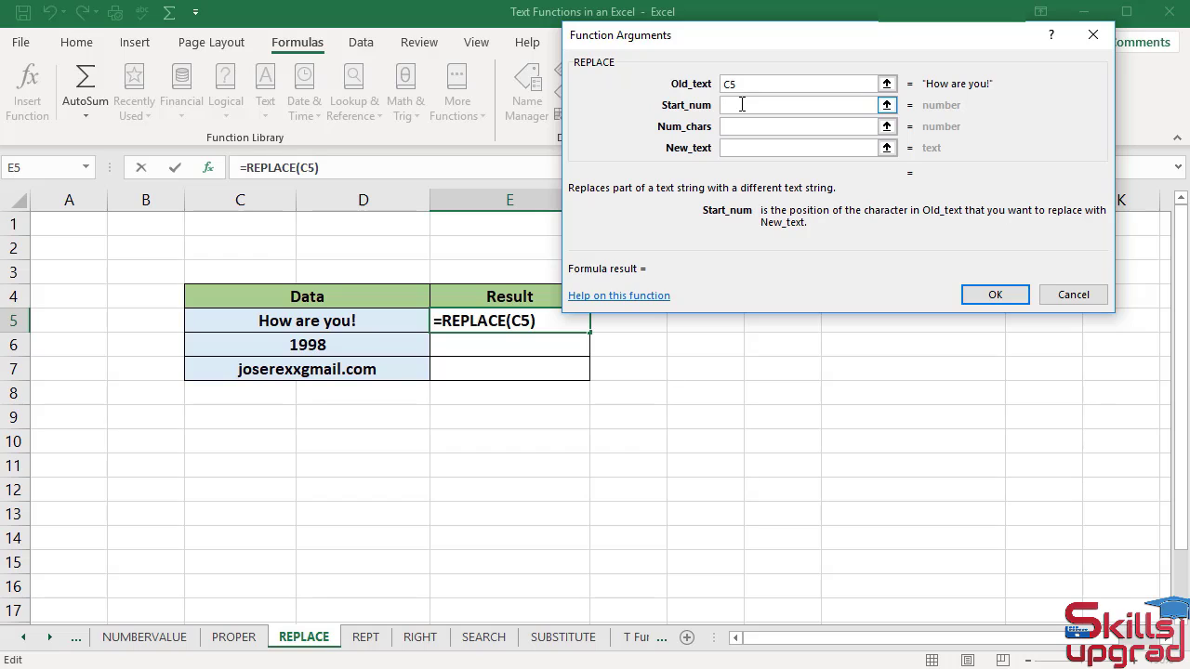
text(12)
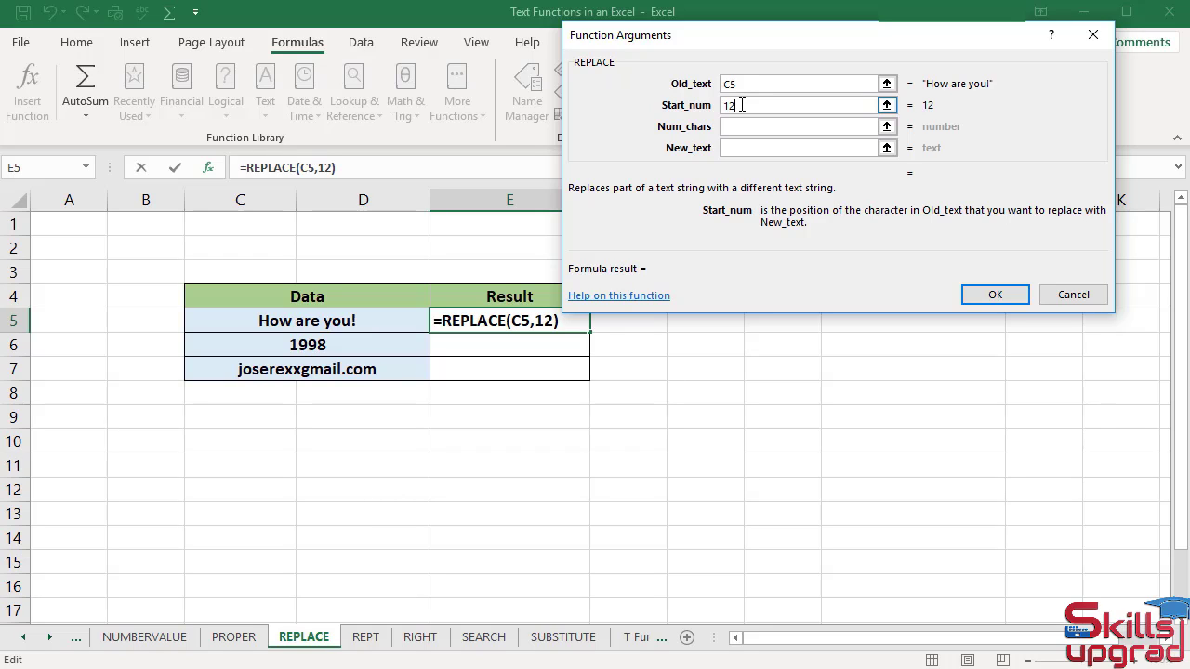
key(Tab)
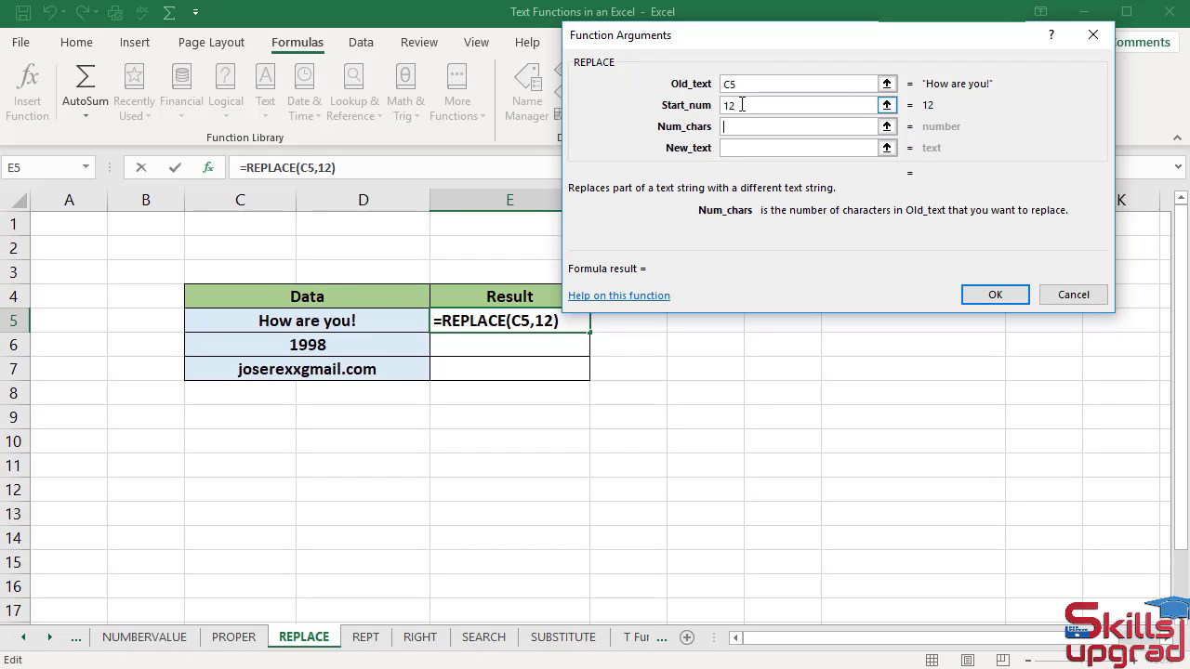
text(1)
key(Tab)
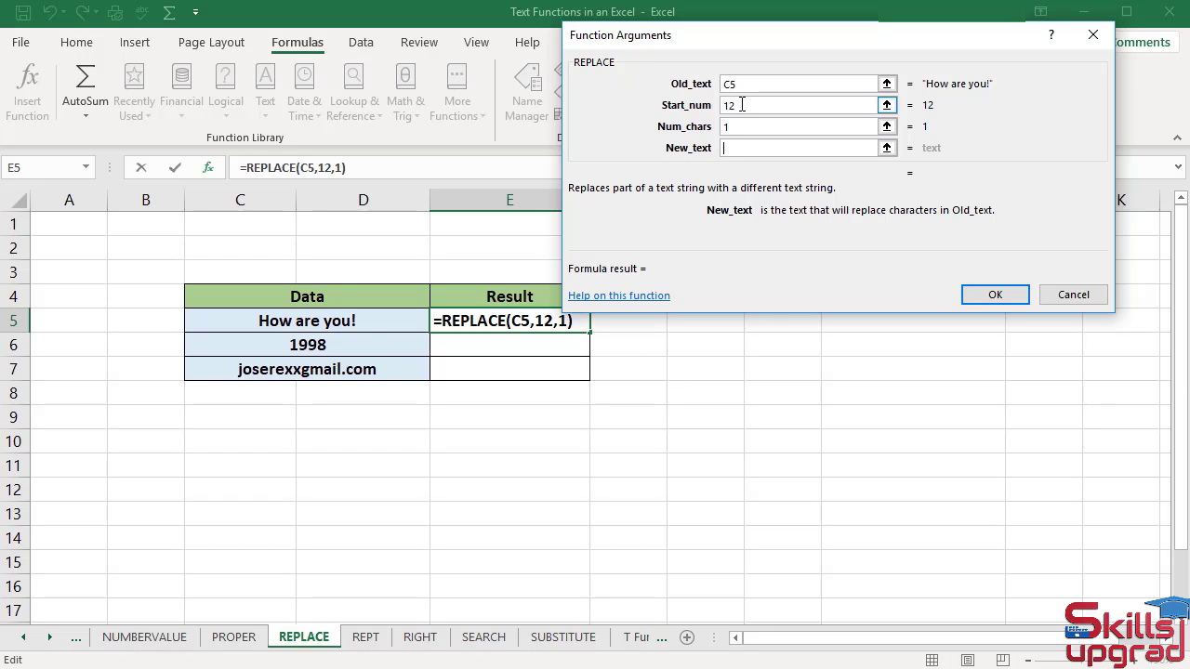
text(?)
click(992, 294)
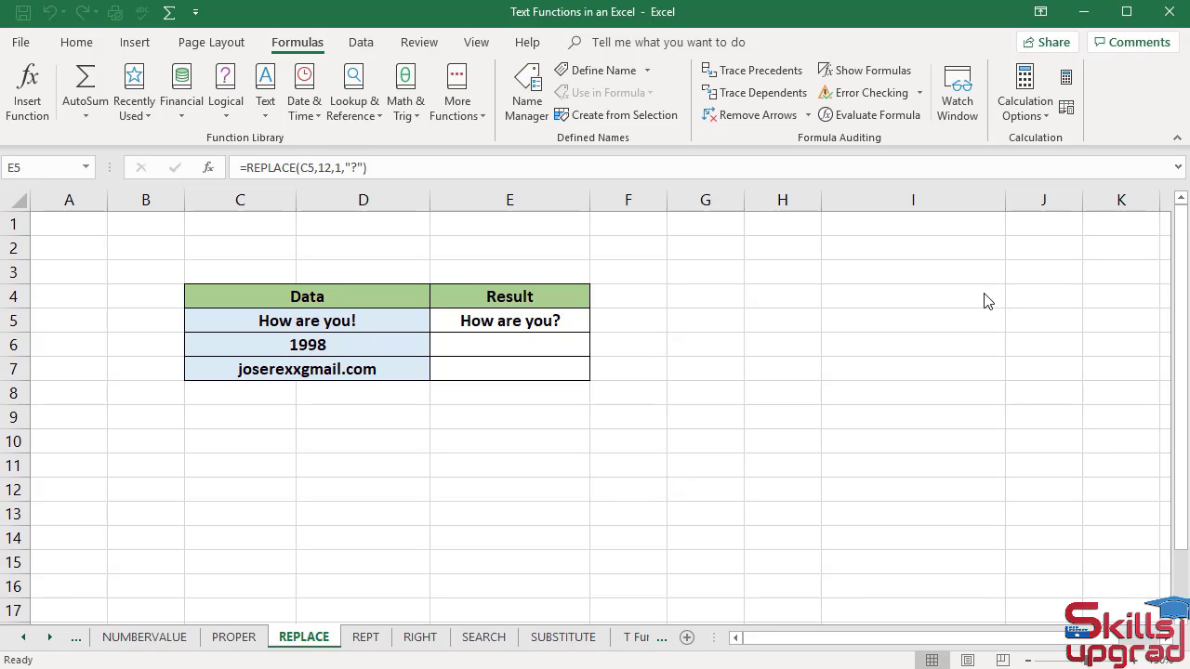
double_click(521, 331)
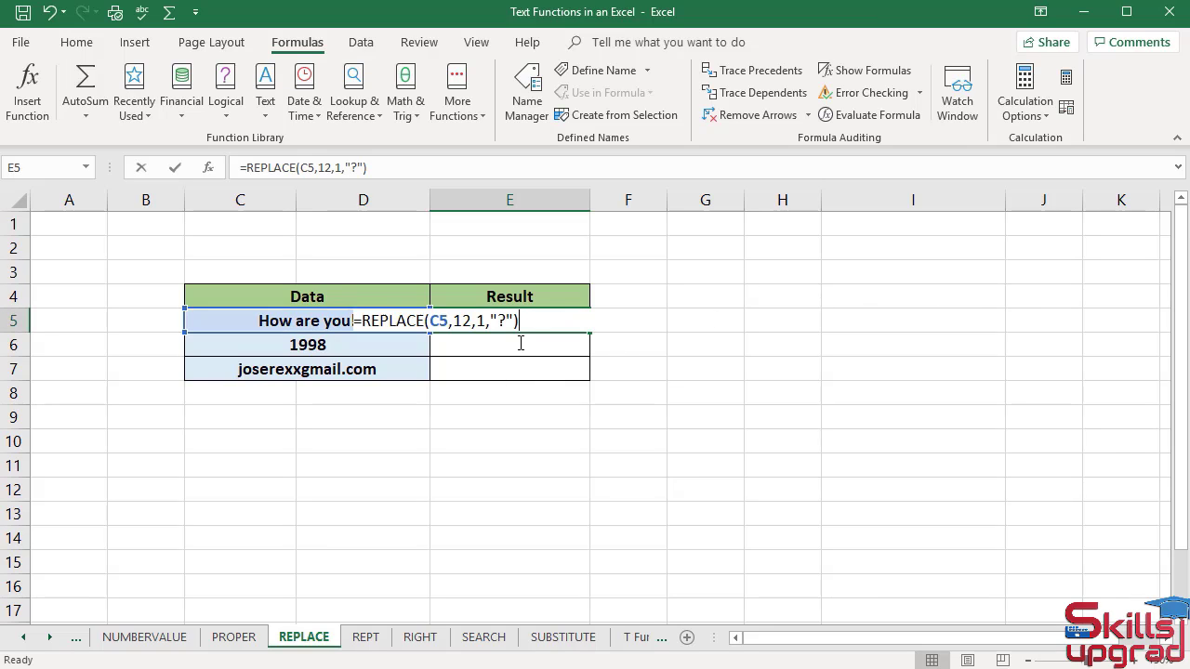
key(Return)
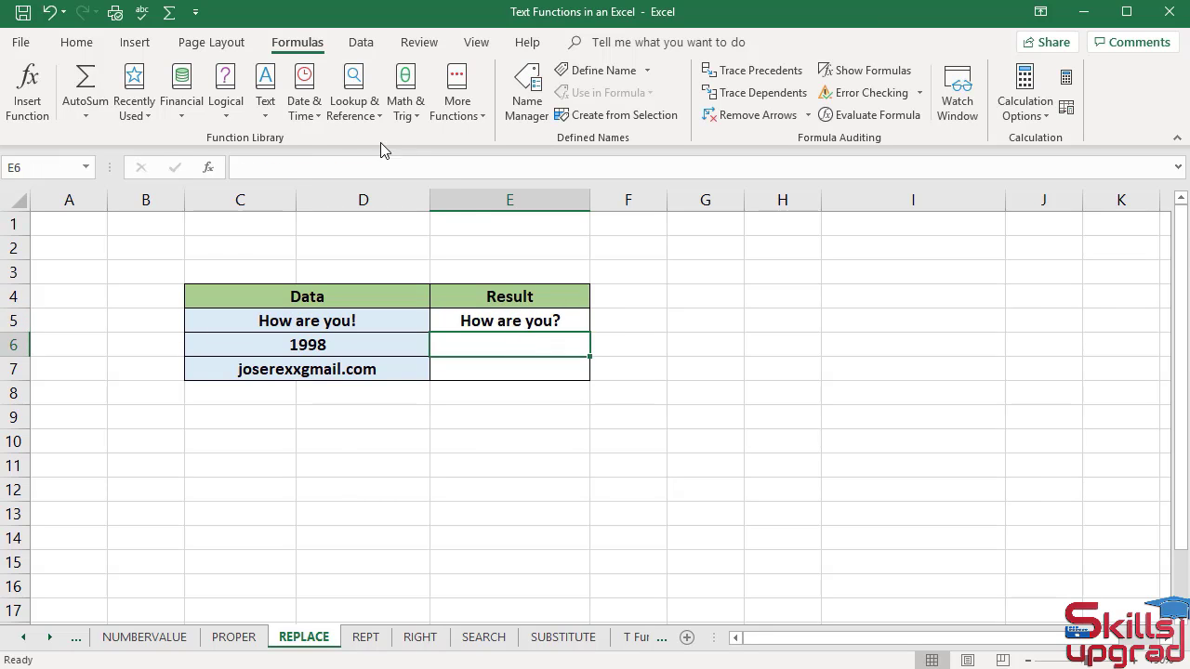
Insert a REPLACE function in E6 with C6 as old text, start number 1, 4 characters and 2019 as new text.
click(266, 101)
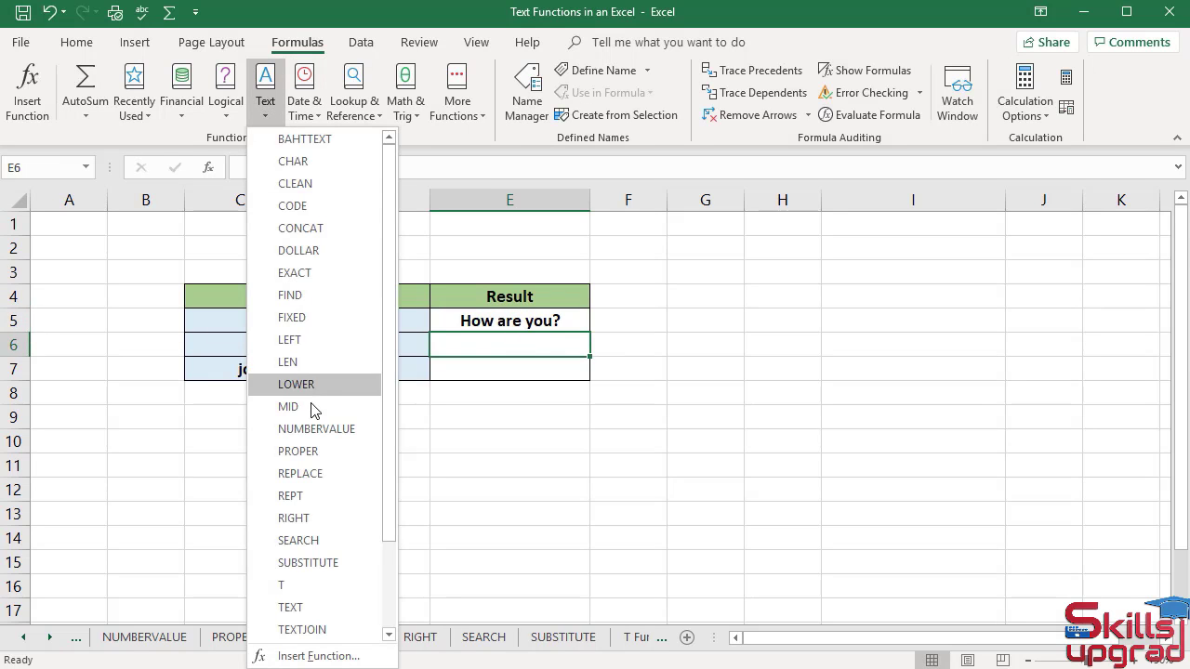
click(313, 481)
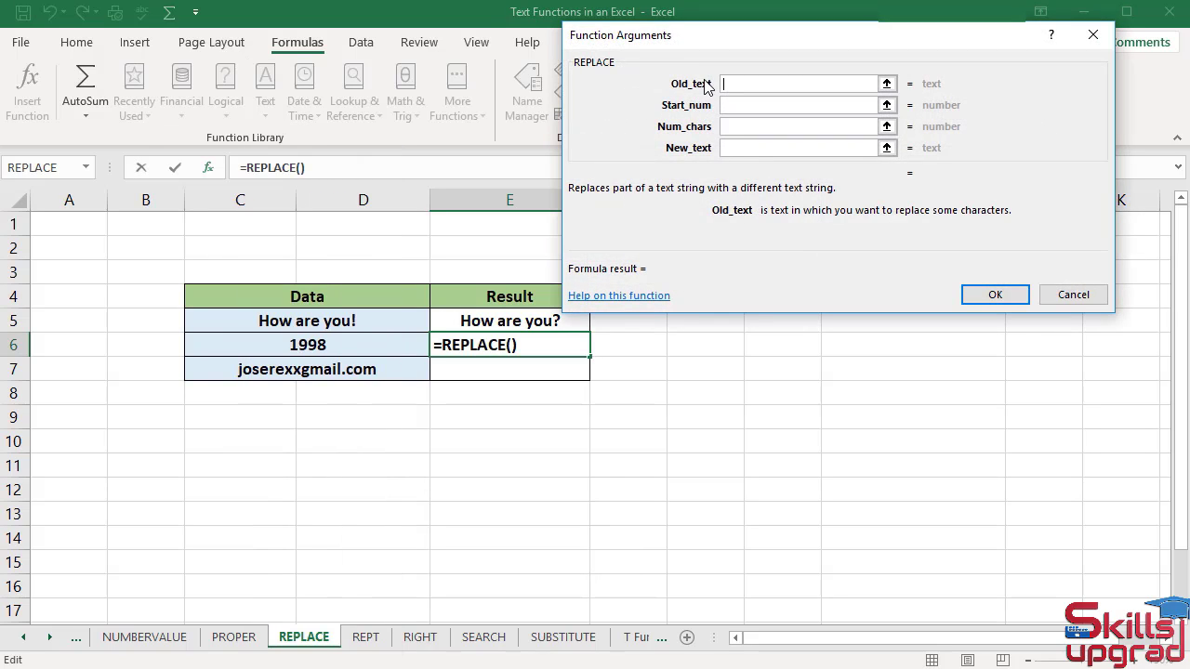
click(327, 345)
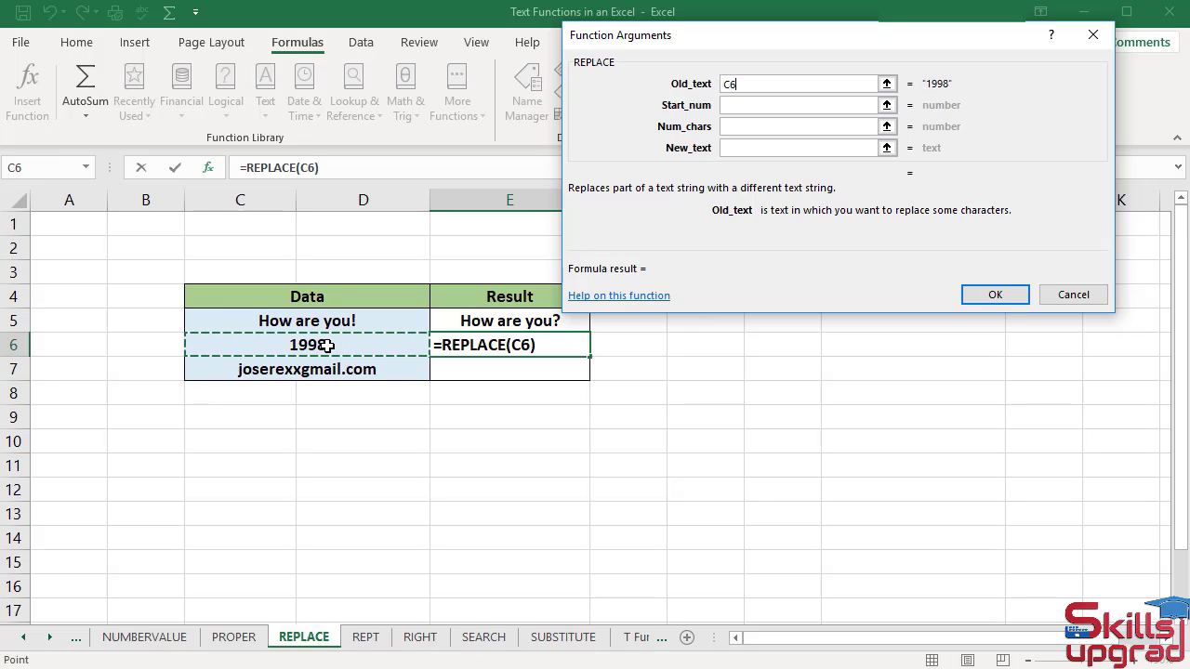
key(Tab)
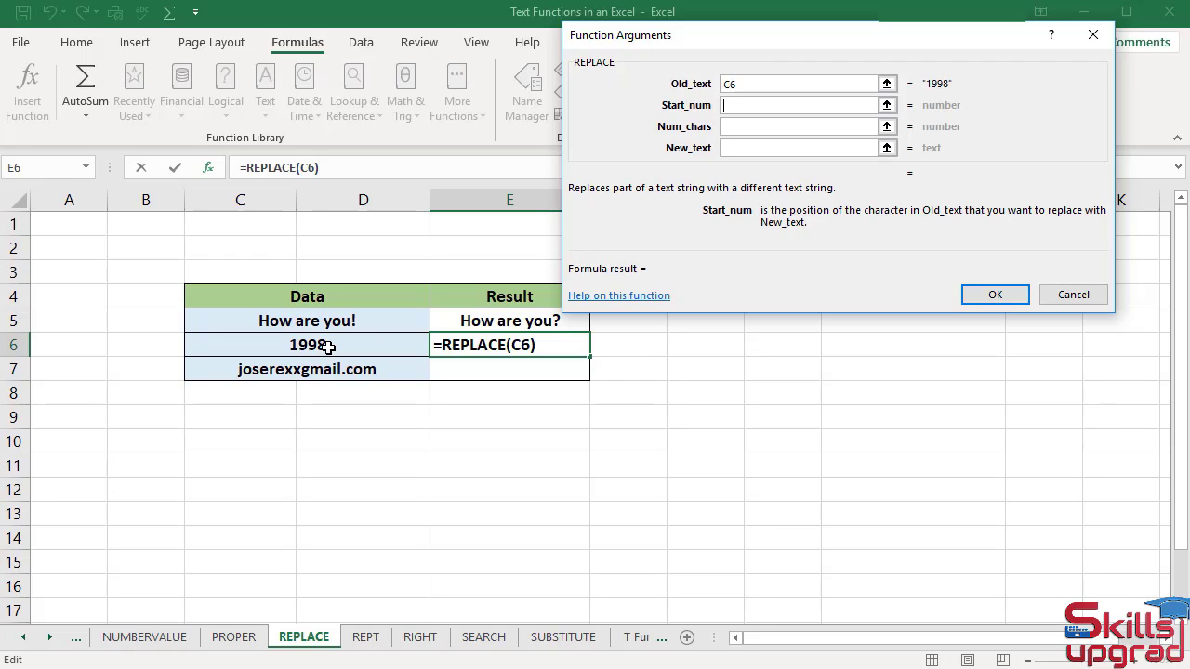
text(1)
key(Tab)
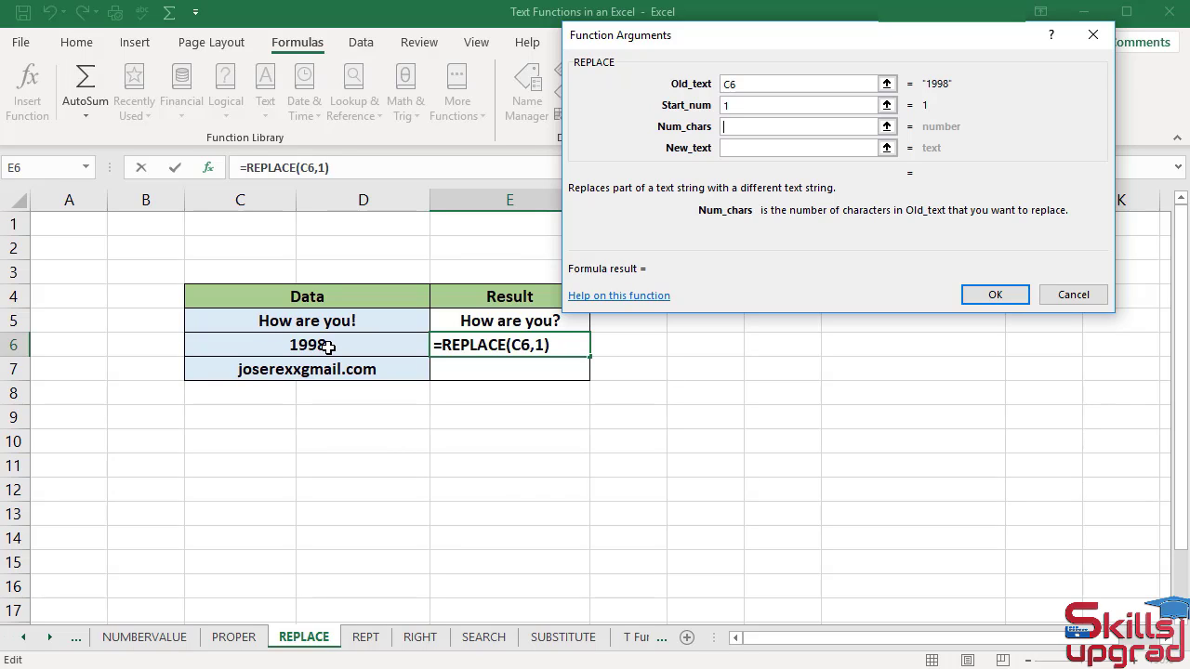
text(4)
key(Tab)
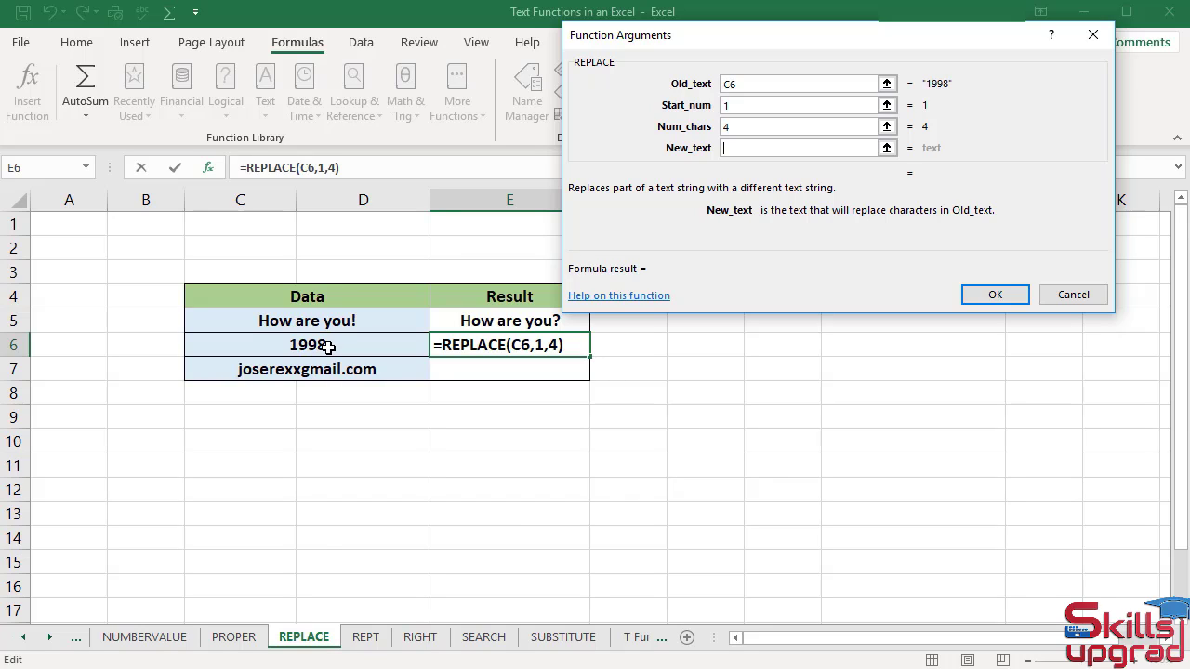
text(2019)
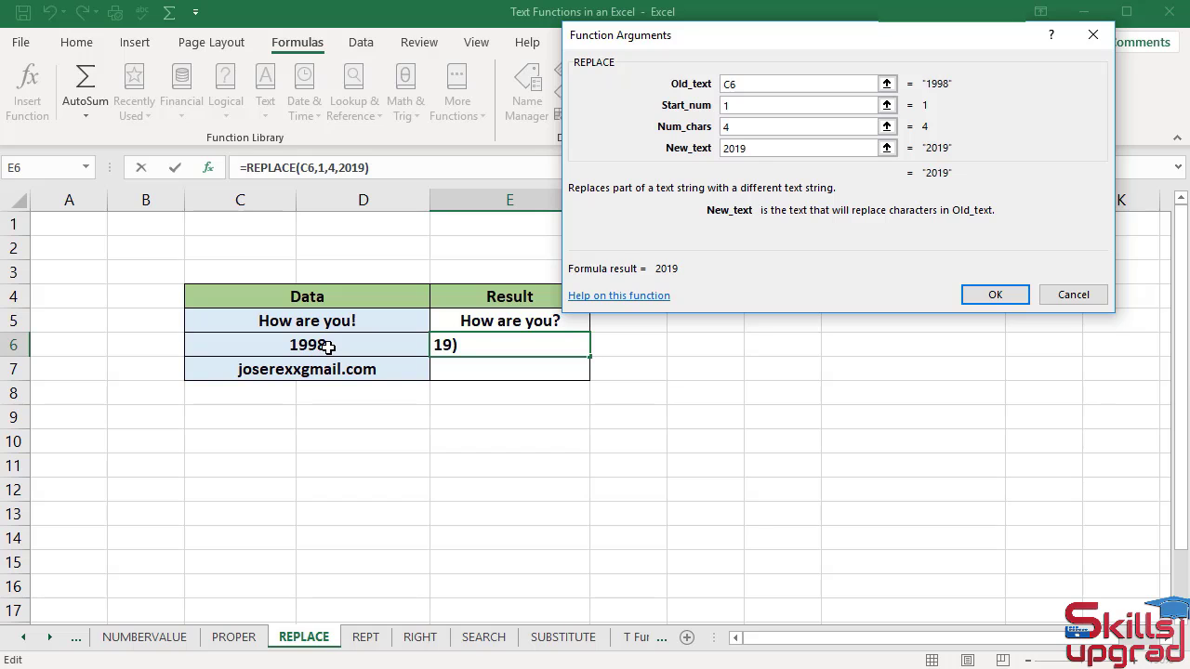
click(1010, 300)
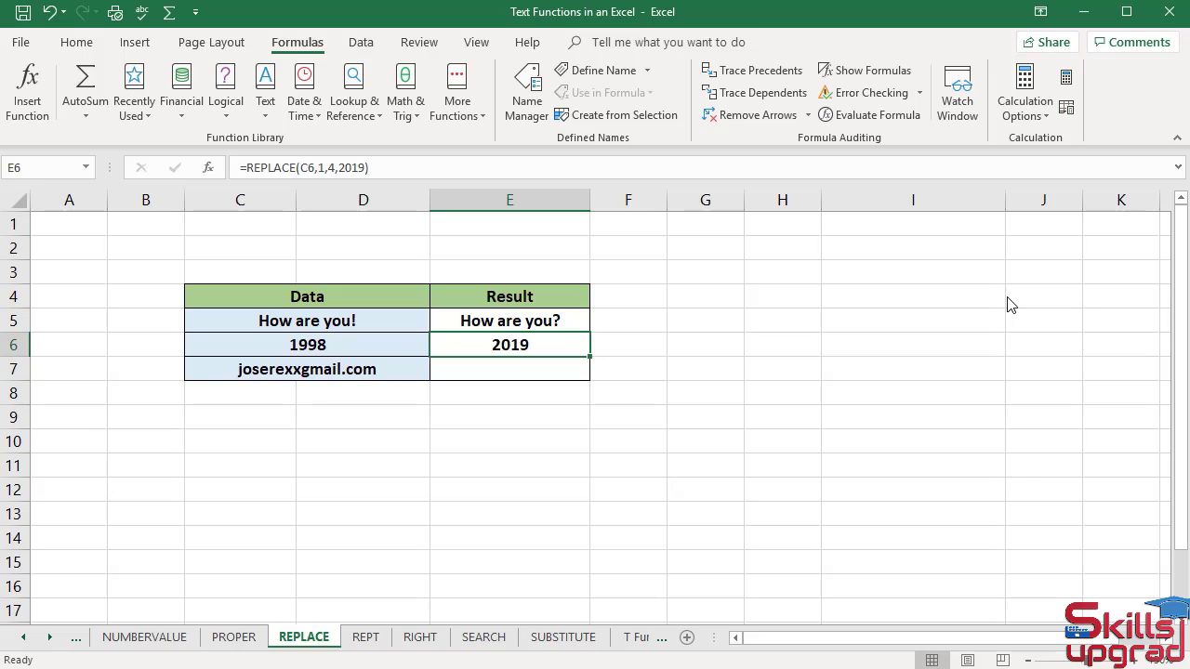
Insert a REPLACE function in E7 with C7 as old text, start number 8, 1 character and "@" as new text.
click(546, 375)
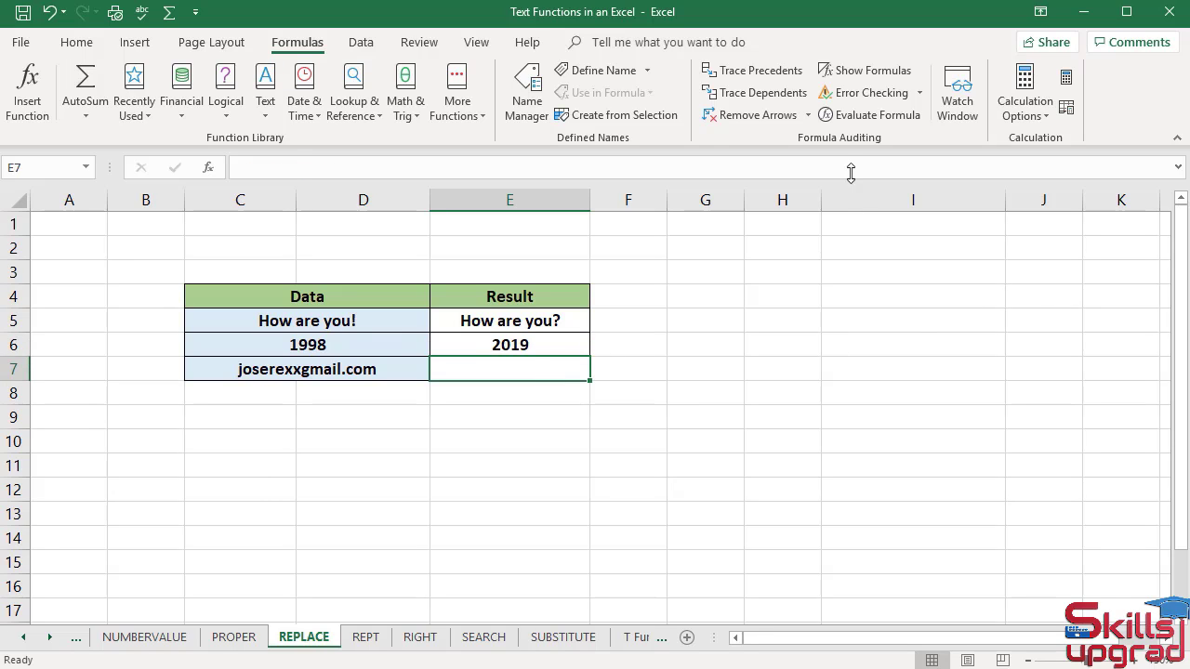
click(262, 111)
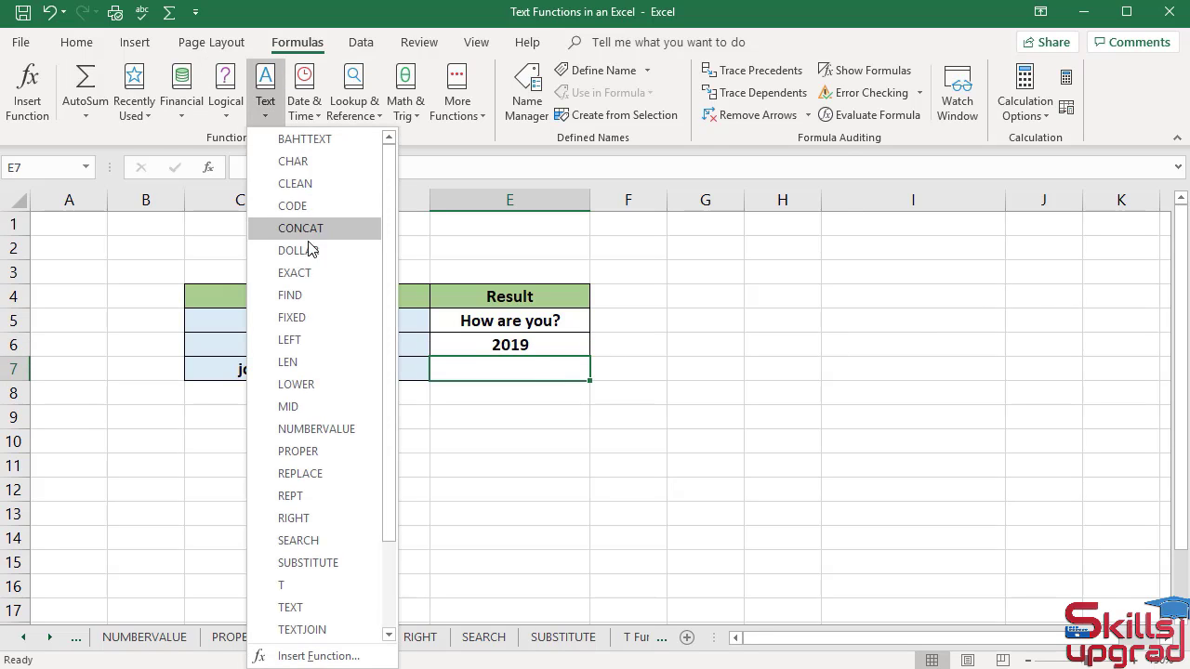
click(300, 474)
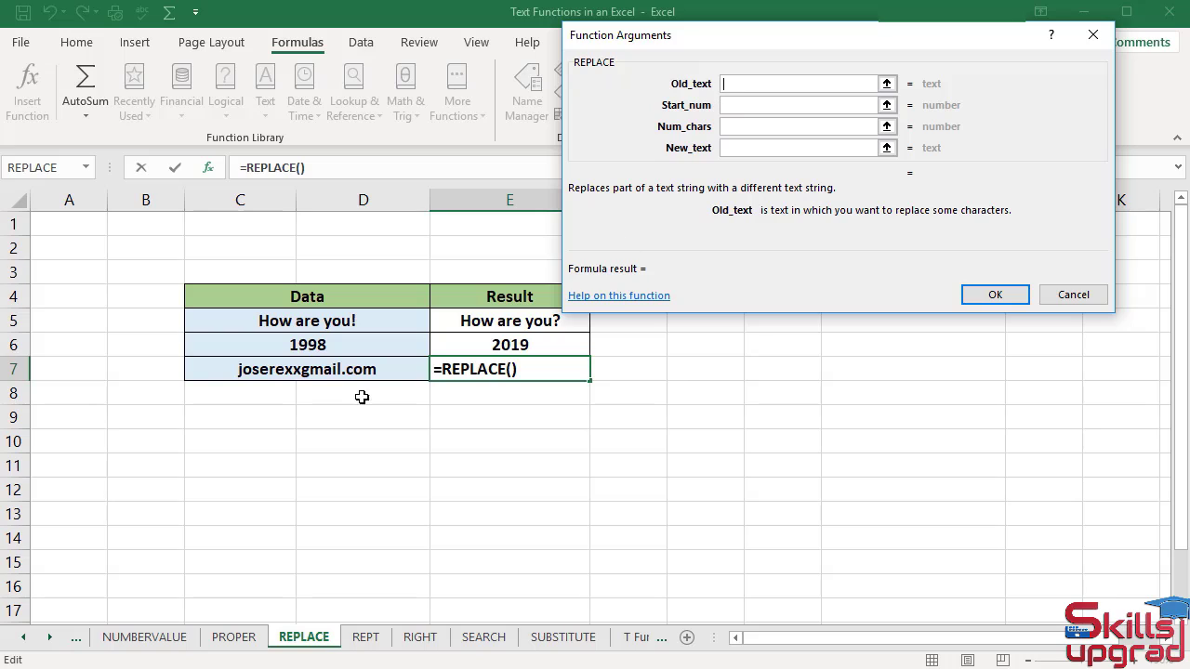
click(333, 371)
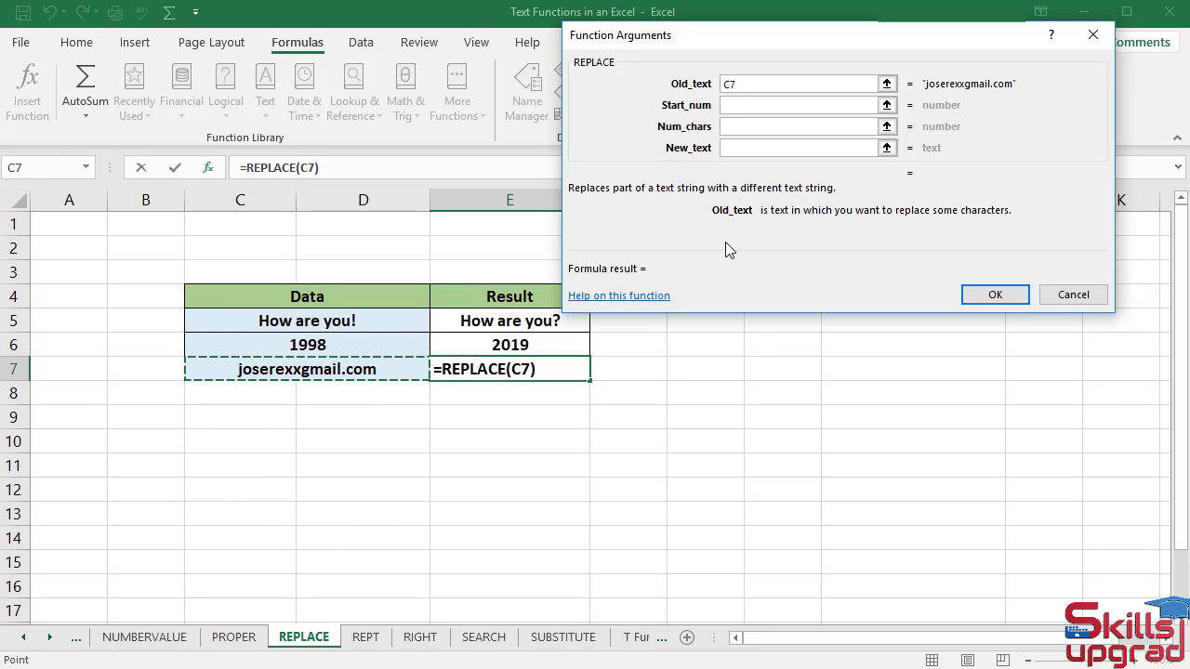
key(Tab)
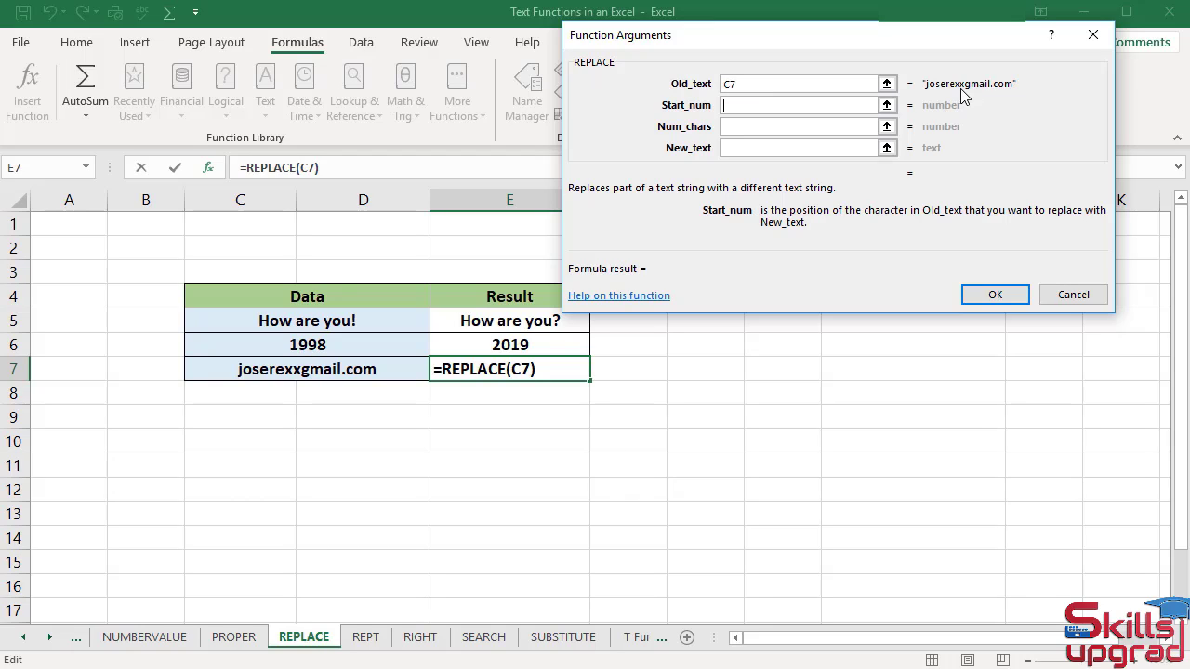
text(8)
key(Tab)
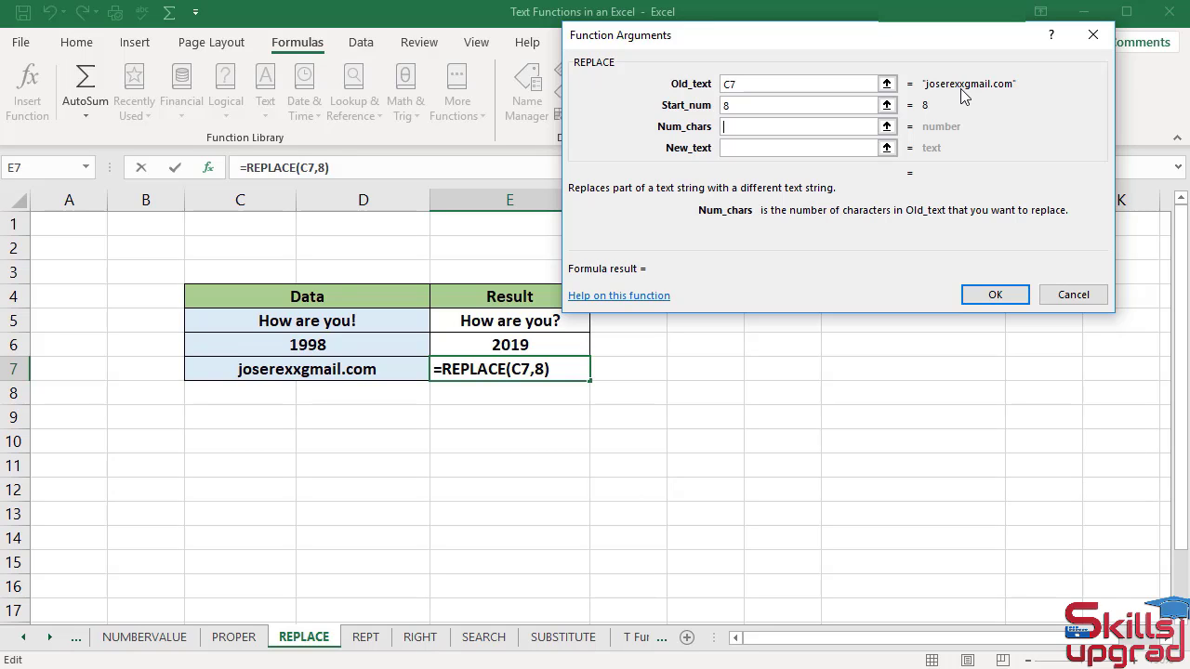
text(1)
key(Tab)
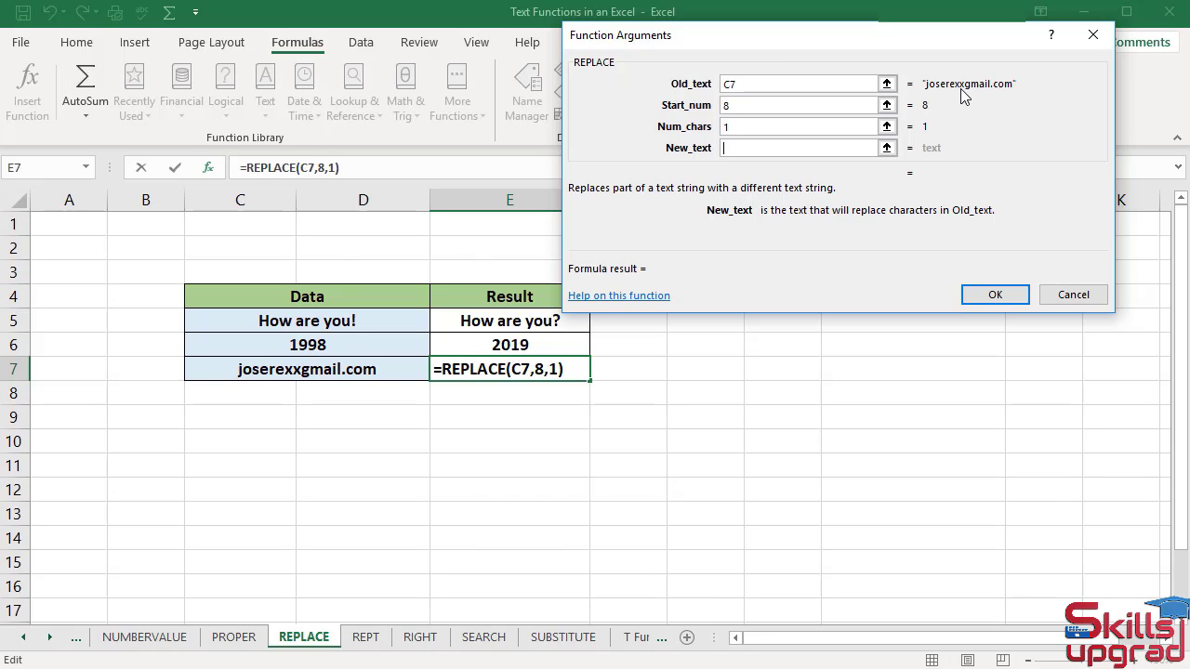
text(@)
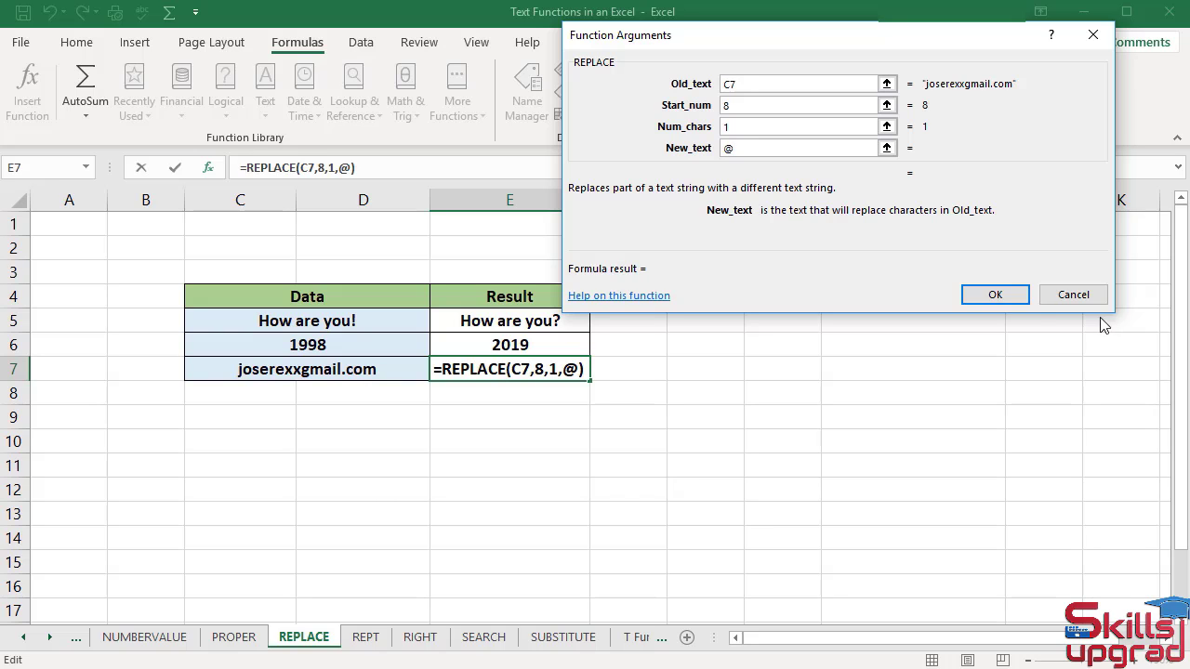
click(1010, 298)
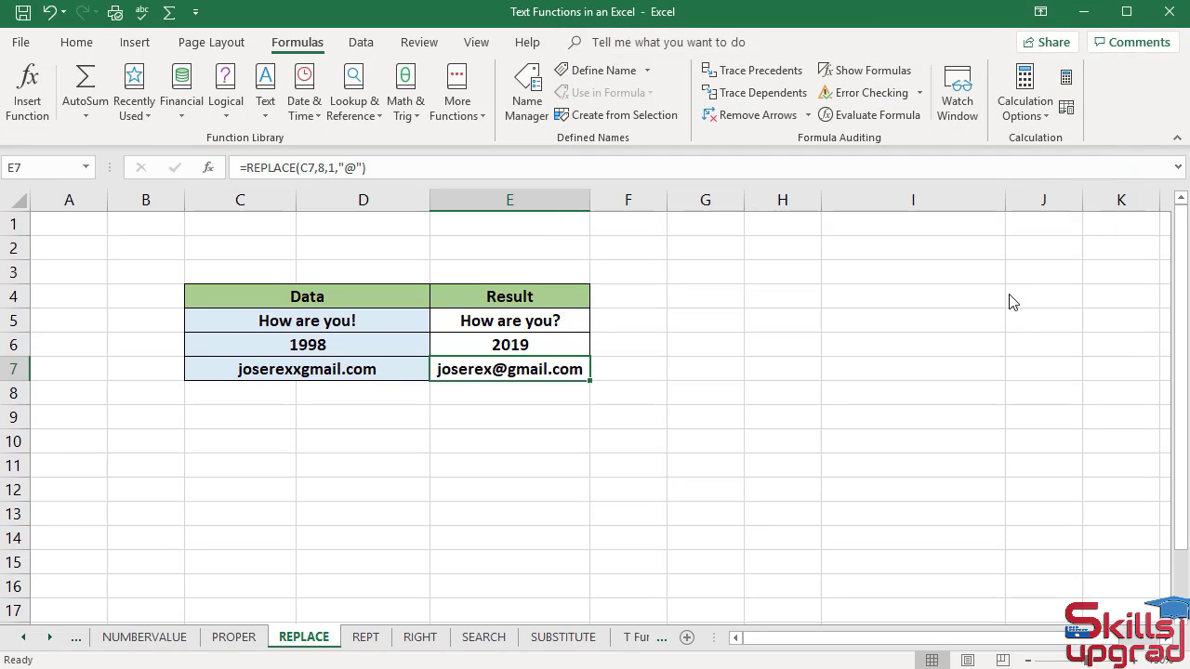